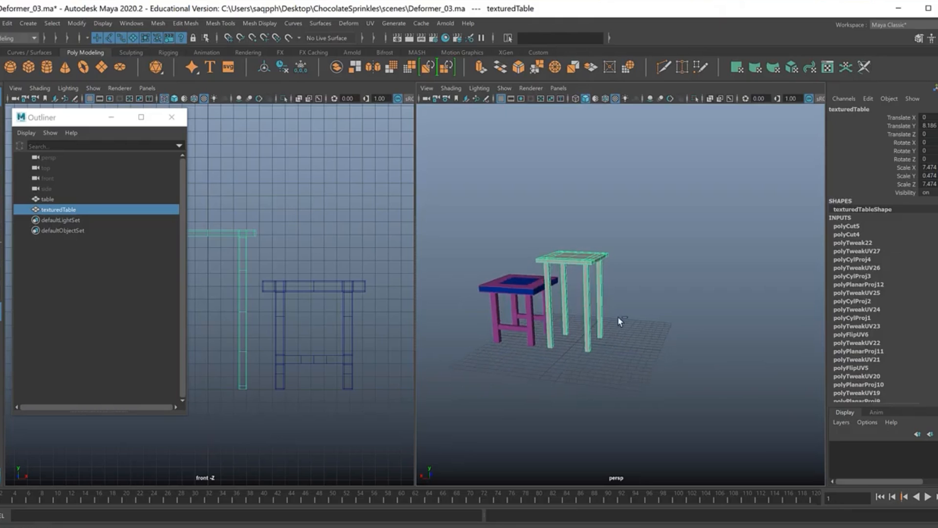
# Duplicate the texturedTable object and move the copy along X, clear of the original.
pyautogui.press('w')
pyautogui.moveTo(528, 279); pyautogui.dragTo(600, 302)
pyautogui.keyDown('alt'); pyautogui.moveTo(517, 337); pyautogui.dragTo(569, 320); pyautogui.keyUp('alt')
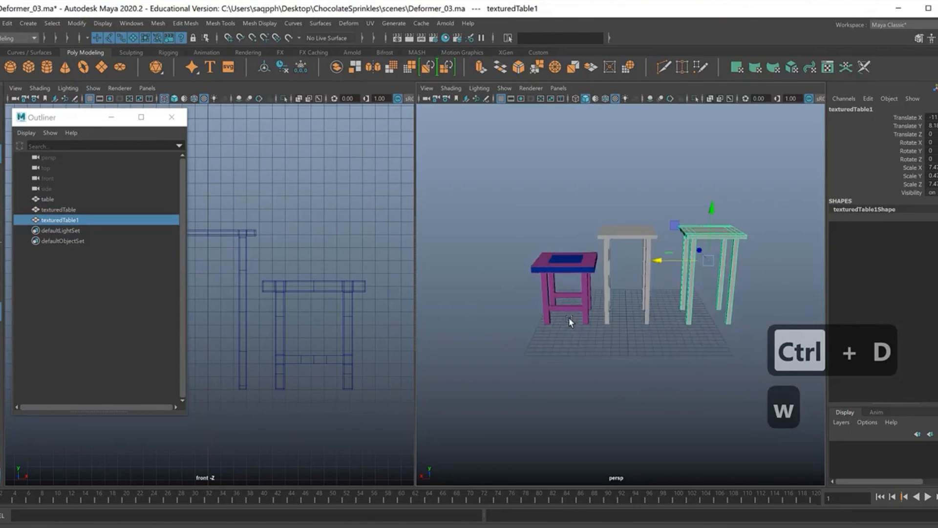
# Duplicate the purple and blue table and move the copy outward along X beside the original.
pyautogui.click(562, 262)
pyautogui.hotkey('ctrl', 'd')
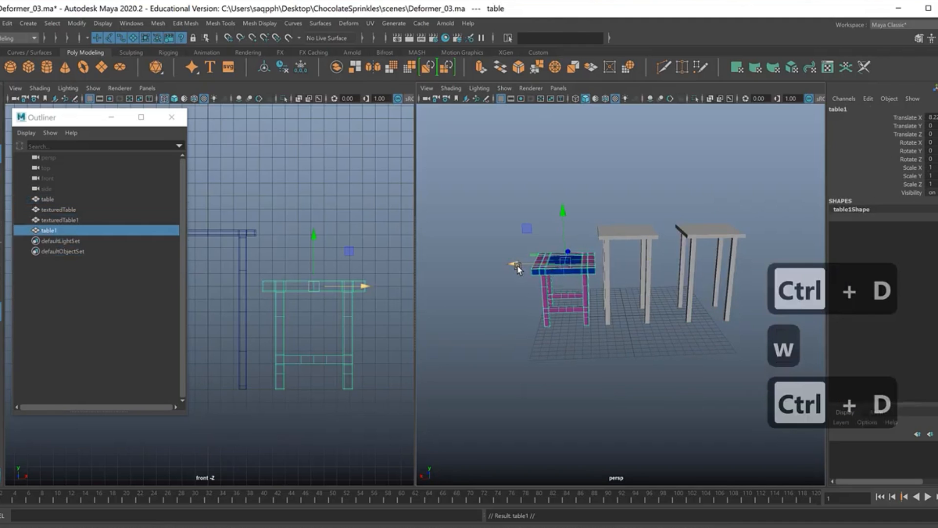
pyautogui.moveTo(511, 266); pyautogui.dragTo(432, 265)
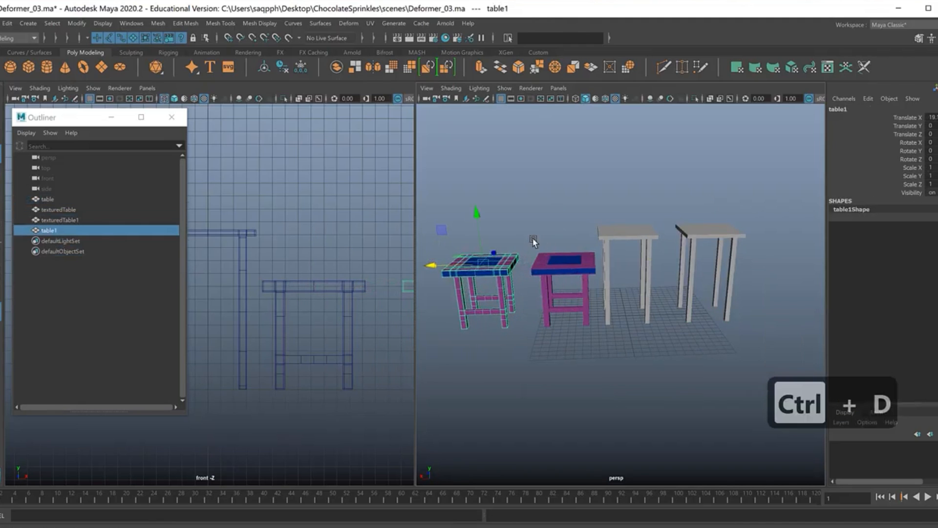
# Maximise the perspective view and add a Lattice deformer to the copied purple and blue table.
pyautogui.press('space')
pyautogui.scroll(2, 552, 297)
pyautogui.scroll(-3, 553, 297)
pyautogui.keyDown('alt'); pyautogui.moveTo(590, 279); pyautogui.dragTo(545, 307); pyautogui.keyUp('alt')
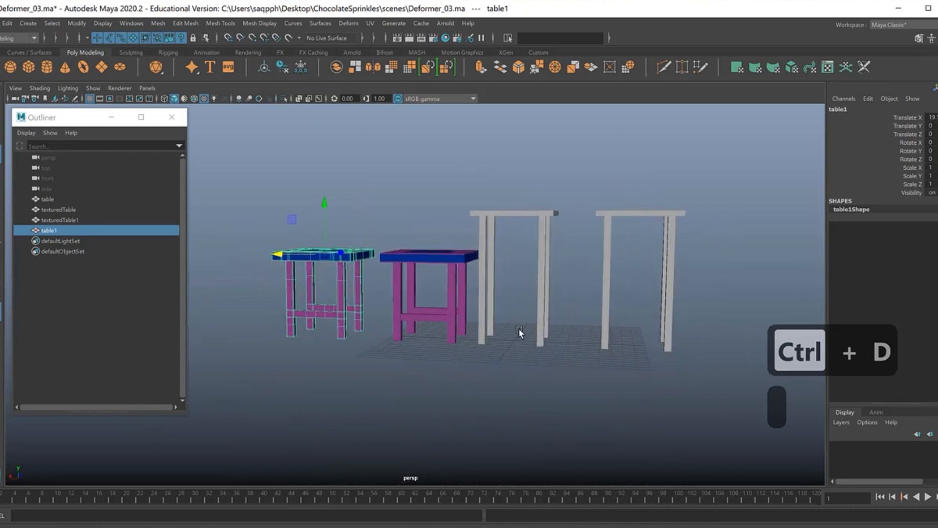
pyautogui.click(346, 23)
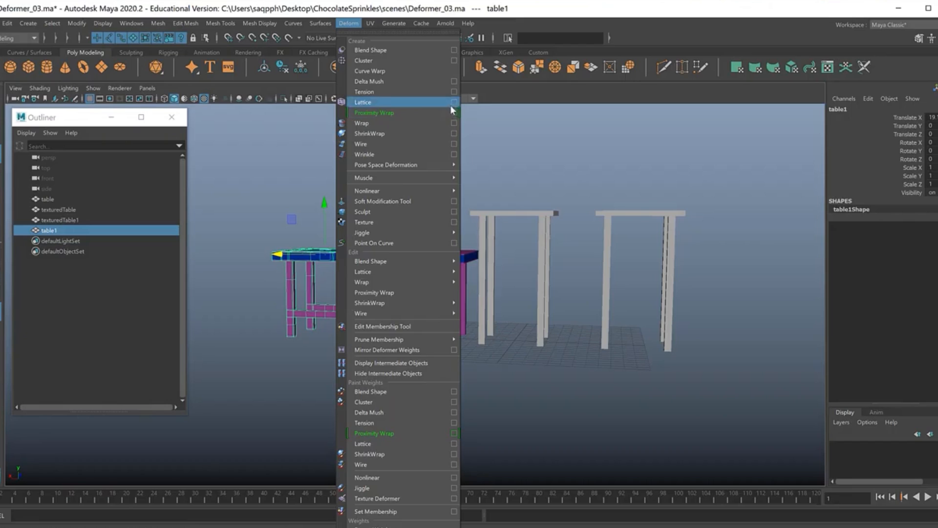
pyautogui.click(380, 104)
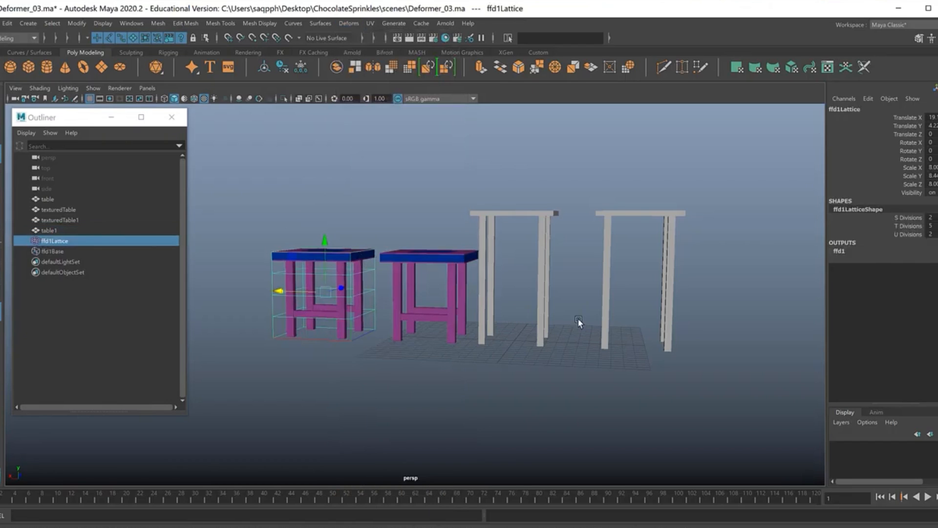
# Set the lattice's S Divisions and U Divisions to 3.
pyautogui.click(911, 218)
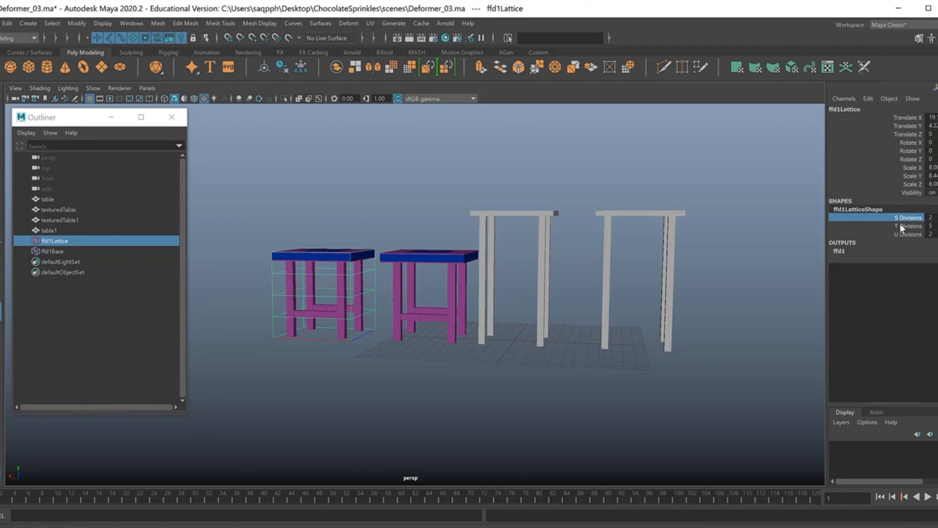
pyautogui.click(900, 234)
pyautogui.moveTo(594, 293); pyautogui.dragTo(600, 293, button='middle')
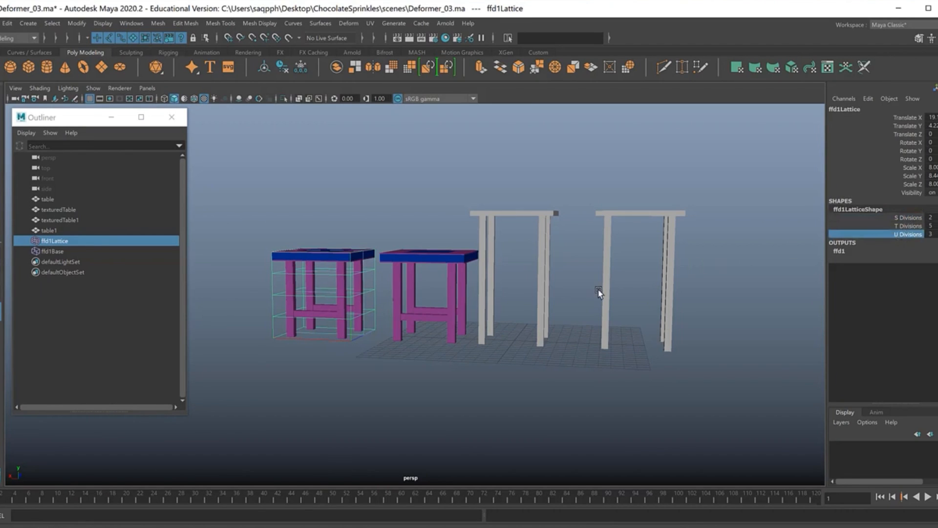
pyautogui.moveTo(706, 263); pyautogui.dragTo(710, 262, button='middle')
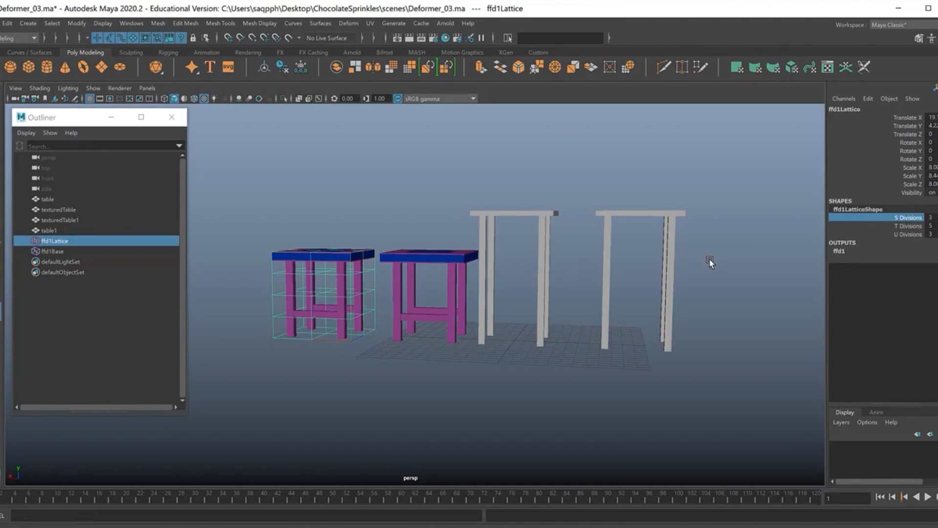
# Set the lattice's S Divisions and U Divisions to 4.
pyautogui.keyDown('alt'); pyautogui.moveTo(356, 309); pyautogui.dragTo(489, 308); pyautogui.keyUp('alt')
pyautogui.keyDown('alt'); pyautogui.moveTo(383, 283); pyautogui.dragTo(390, 272, button='middle'); pyautogui.keyUp('alt')
pyautogui.keyDown('alt'); pyautogui.moveTo(371, 279); pyautogui.dragTo(427, 294); pyautogui.keyUp('alt')
pyautogui.scroll(1, 428, 296)
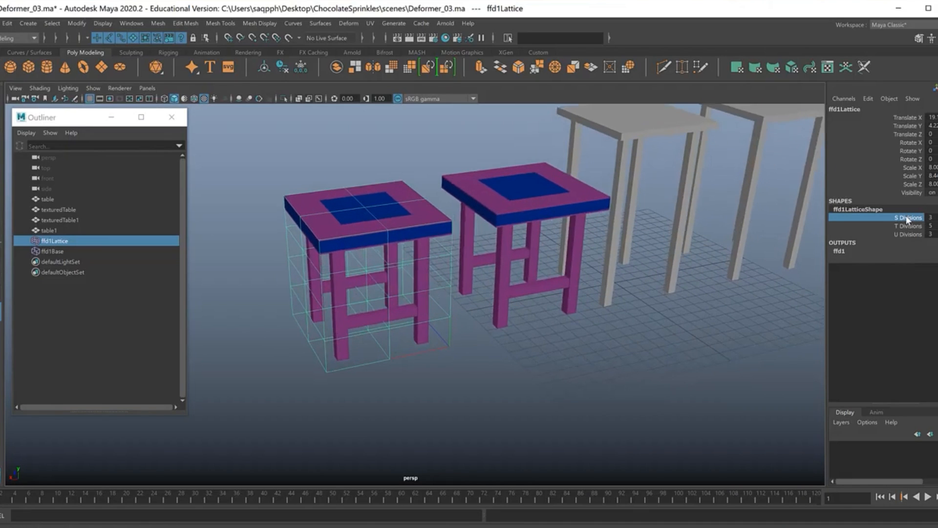
pyautogui.moveTo(614, 293); pyautogui.dragTo(682, 277, button='middle')
pyautogui.click(890, 234)
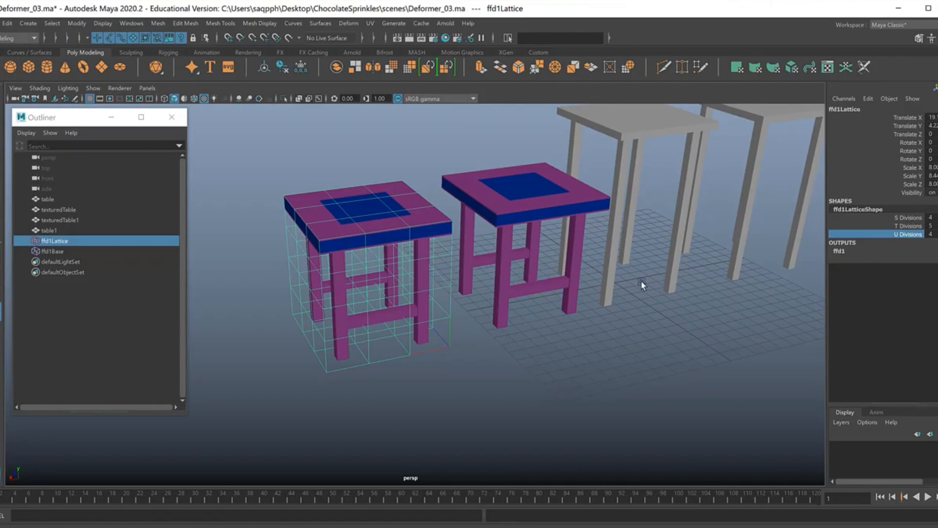
# Examine how the lattice cage encloses the table copy from several angles.
pyautogui.keyDown('alt'); pyautogui.moveTo(525, 313); pyautogui.dragTo(457, 345); pyautogui.keyUp('alt')
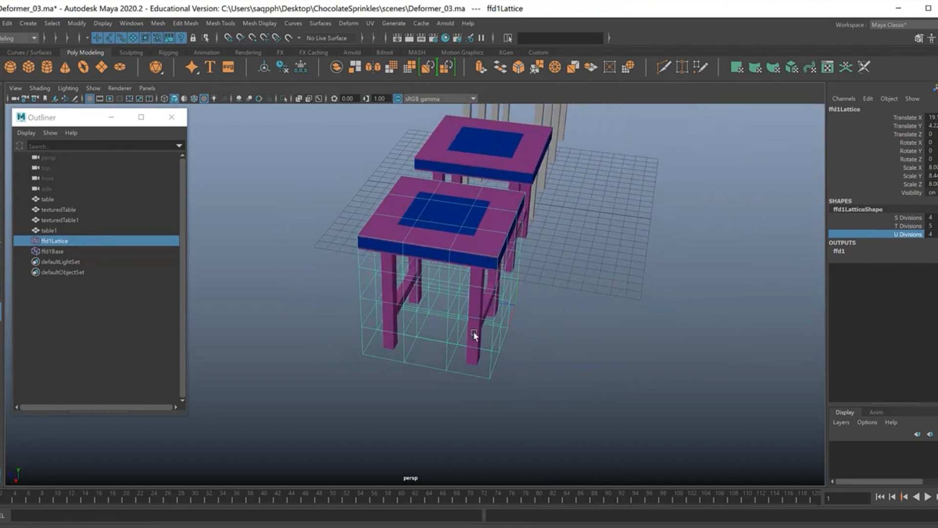
pyautogui.keyDown('alt'); pyautogui.moveTo(524, 309); pyautogui.dragTo(530, 278); pyautogui.keyUp('alt')
pyautogui.keyDown('alt'); pyautogui.moveTo(530, 277); pyautogui.dragTo(462, 281, button='right'); pyautogui.keyUp('alt')
pyautogui.keyDown('alt'); pyautogui.moveTo(462, 280); pyautogui.dragTo(574, 310); pyautogui.keyUp('alt')
pyautogui.keyDown('alt'); pyautogui.moveTo(574, 311); pyautogui.dragTo(583, 302, button='middle'); pyautogui.keyUp('alt')
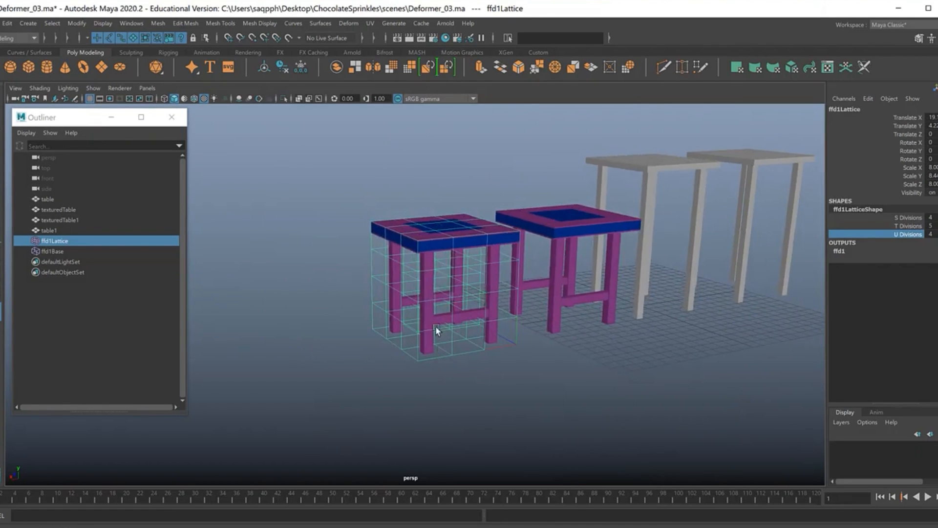
pyautogui.keyDown('alt'); pyautogui.moveTo(454, 350); pyautogui.dragTo(488, 291, button='middle'); pyautogui.keyUp('alt')
pyautogui.keyDown('alt'); pyautogui.moveTo(488, 292); pyautogui.dragTo(517, 295, button='right'); pyautogui.keyUp('alt')
pyautogui.keyDown('alt'); pyautogui.moveTo(517, 295); pyautogui.dragTo(434, 345, button='middle'); pyautogui.keyUp('alt')
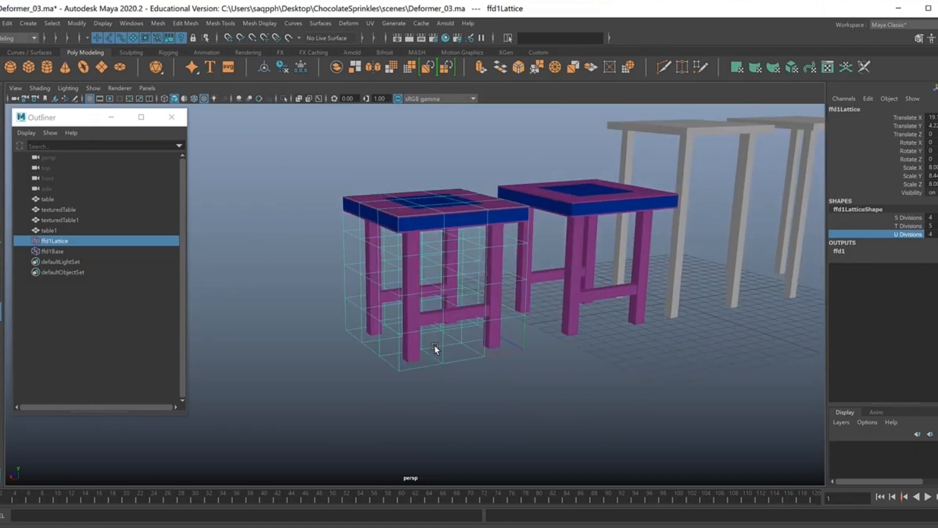
pyautogui.keyDown('alt'); pyautogui.moveTo(434, 344); pyautogui.dragTo(475, 310, button='right'); pyautogui.keyUp('alt')
# Scale the two lowest rows of lattice points outward to spread the feet of the table copy.
pyautogui.moveTo(303, 229); pyautogui.dragTo(304, 202, button='right')
pyautogui.keyDown('alt'); pyautogui.moveTo(347, 283); pyautogui.dragTo(322, 209, button='middle'); pyautogui.keyUp('alt')
pyautogui.moveTo(264, 263); pyautogui.dragTo(549, 395)
pyautogui.keyDown('alt'); pyautogui.moveTo(514, 364); pyautogui.dragTo(266, 261); pyautogui.keyUp('alt')
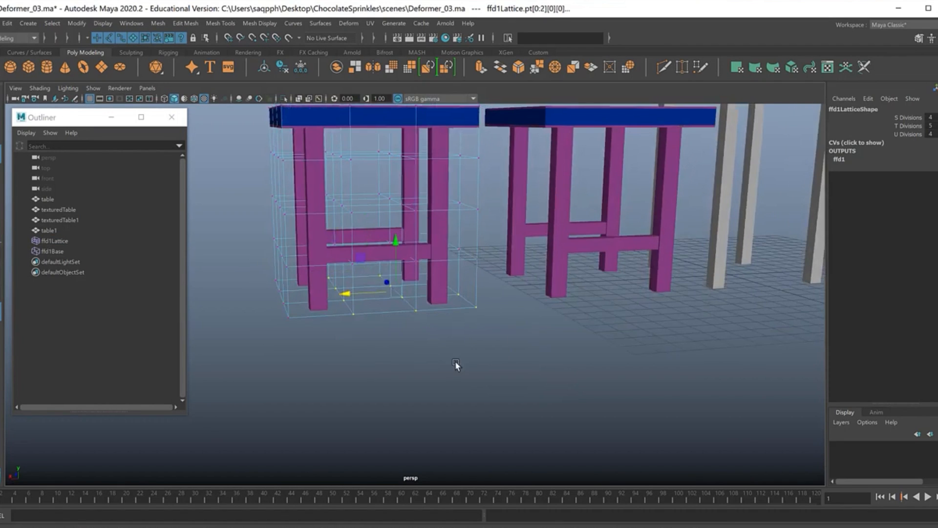
pyautogui.keyDown('alt'); pyautogui.moveTo(455, 365); pyautogui.dragTo(500, 369, button='middle'); pyautogui.keyUp('alt')
pyautogui.moveTo(555, 375); pyautogui.dragTo(293, 212)
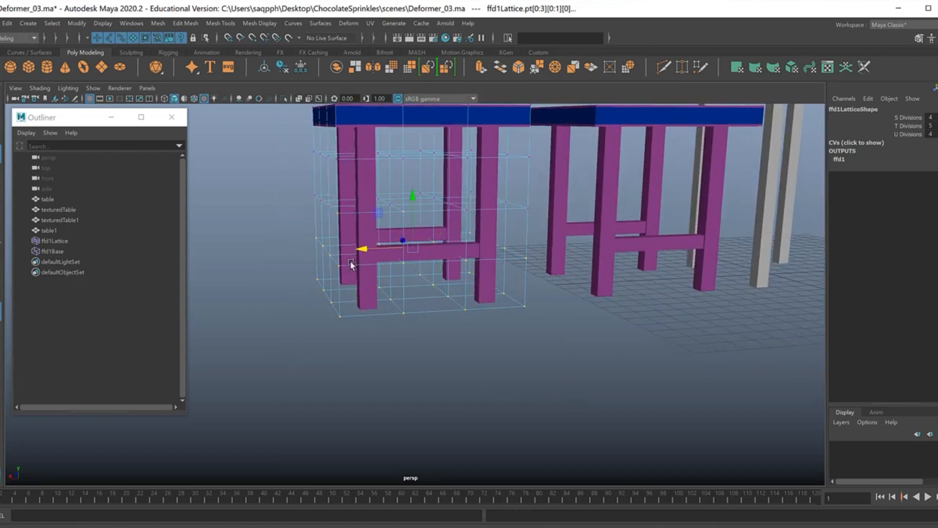
pyautogui.keyDown('alt'); pyautogui.moveTo(501, 348); pyautogui.dragTo(474, 364); pyautogui.keyUp('alt')
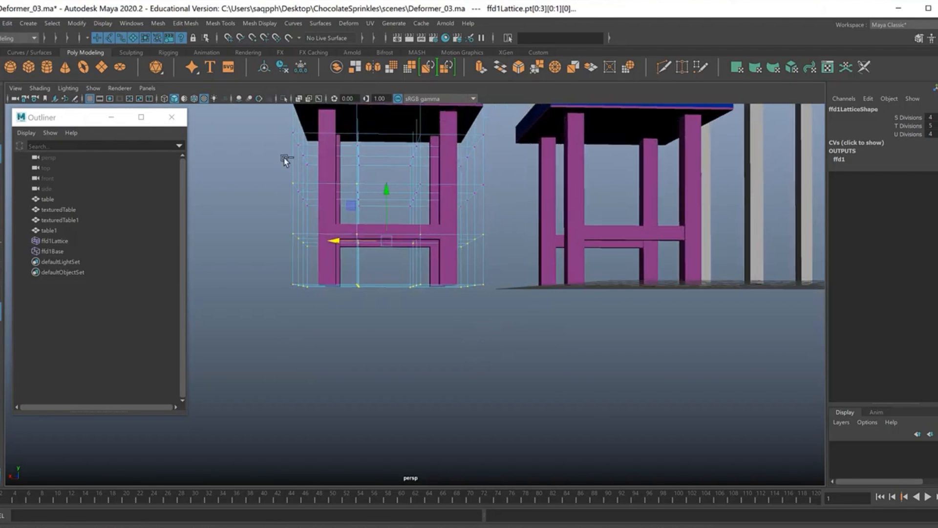
pyautogui.keyDown('alt'); pyautogui.moveTo(383, 292); pyautogui.dragTo(398, 365, button='middle'); pyautogui.keyUp('alt')
pyautogui.keyDown('ctrl'); pyautogui.moveTo(285, 223); pyautogui.dragTo(339, 264); pyautogui.keyUp('ctrl')
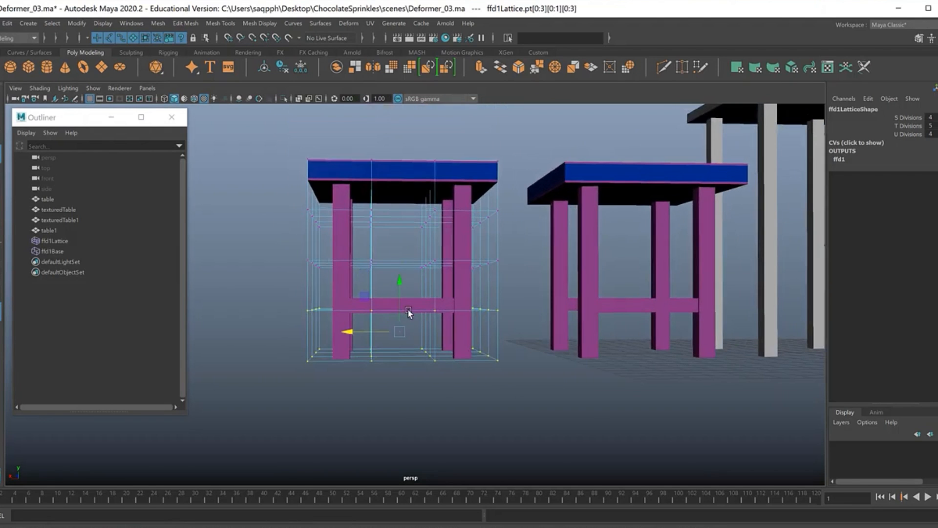
pyautogui.press('r')
pyautogui.moveTo(399, 332); pyautogui.dragTo(342, 337)
# Move the two uppermost rows of lattice points upward to make the table copy taller.
pyautogui.keyDown('alt'); pyautogui.moveTo(451, 328); pyautogui.dragTo(424, 286); pyautogui.keyUp('alt')
pyautogui.moveTo(336, 229); pyautogui.dragTo(534, 324)
pyautogui.keyDown('alt'); pyautogui.moveTo(444, 355); pyautogui.dragTo(429, 333); pyautogui.keyUp('alt')
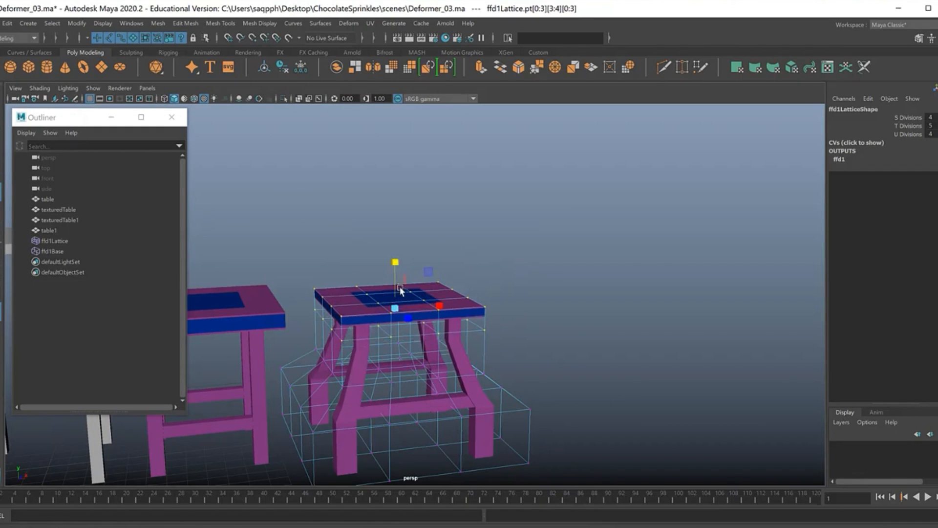
pyautogui.press('w')
pyautogui.moveTo(395, 250); pyautogui.dragTo(408, 149)
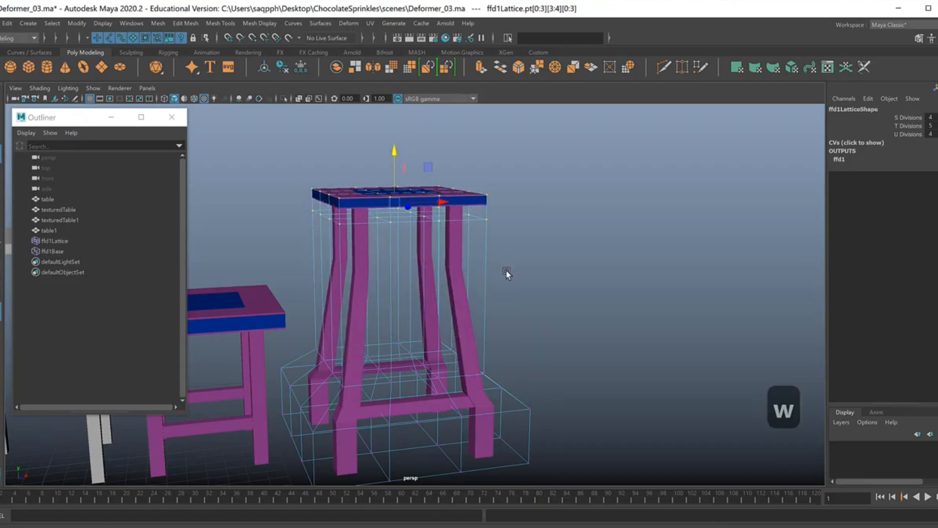
# Lower the four central lattice points of the top row to sink the middle of the tabletop.
pyautogui.keyDown('alt'); pyautogui.moveTo(589, 327); pyautogui.dragTo(588, 303); pyautogui.keyUp('alt')
pyautogui.keyDown('alt'); pyautogui.moveTo(588, 303); pyautogui.dragTo(477, 326, button='right'); pyautogui.keyUp('alt')
pyautogui.keyDown('alt'); pyautogui.moveTo(477, 327); pyautogui.dragTo(514, 252); pyautogui.keyUp('alt')
pyautogui.keyDown('alt'); pyautogui.moveTo(526, 337); pyautogui.dragTo(419, 359); pyautogui.keyUp('alt')
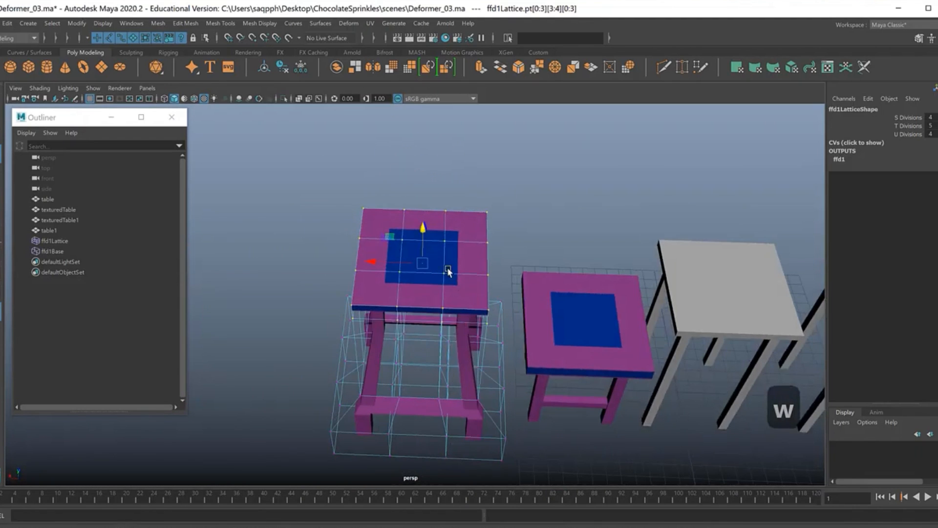
pyautogui.keyDown('alt'); pyautogui.moveTo(473, 292); pyautogui.dragTo(538, 303, button='right'); pyautogui.keyUp('alt')
pyautogui.keyDown('alt'); pyautogui.moveTo(417, 314); pyautogui.dragTo(494, 274); pyautogui.keyUp('alt')
pyautogui.click(571, 214)
pyautogui.keyDown('alt'); pyautogui.moveTo(571, 213); pyautogui.dragTo(418, 270); pyautogui.keyUp('alt')
pyautogui.moveTo(377, 185); pyautogui.dragTo(467, 247)
pyautogui.keyDown('alt'); pyautogui.moveTo(477, 270); pyautogui.dragTo(473, 234, button='middle'); pyautogui.keyUp('alt')
pyautogui.keyDown('alt'); pyautogui.moveTo(472, 234); pyautogui.dragTo(360, 222); pyautogui.keyUp('alt')
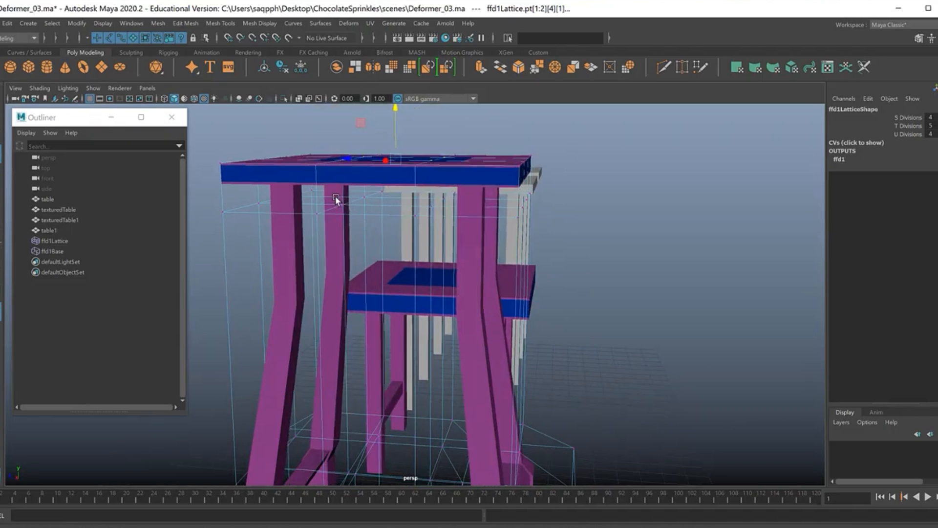
pyautogui.keyDown('alt'); pyautogui.moveTo(400, 245); pyautogui.dragTo(432, 190); pyautogui.keyUp('alt')
pyautogui.keyDown('alt'); pyautogui.moveTo(468, 230); pyautogui.dragTo(438, 185); pyautogui.keyUp('alt')
pyautogui.moveTo(401, 151); pyautogui.dragTo(398, 182)
pyautogui.keyDown('alt'); pyautogui.moveTo(397, 182); pyautogui.dragTo(362, 262); pyautogui.keyUp('alt')
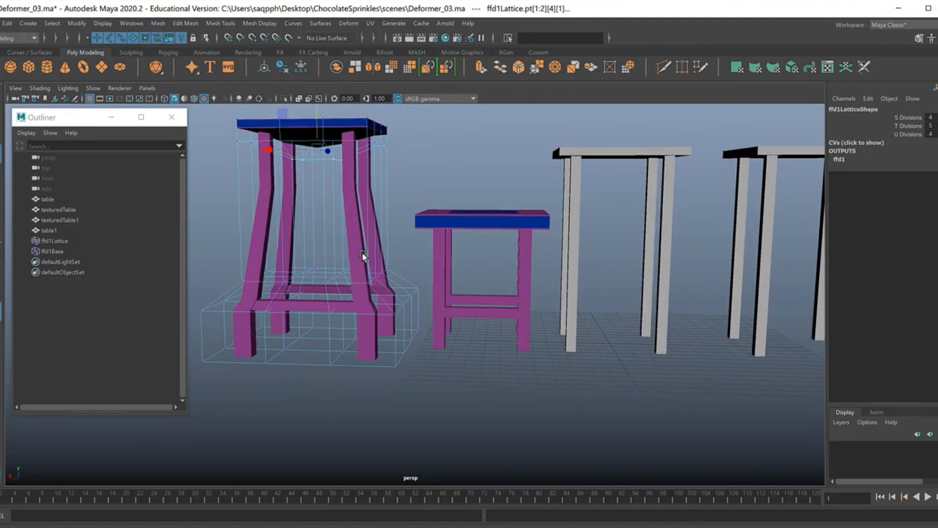
# Try moving the deformed table copy vertically without its lattice, and undo each move.
pyautogui.click(366, 213)
pyautogui.keyDown('alt'); pyautogui.moveTo(386, 211); pyautogui.dragTo(364, 239); pyautogui.keyUp('alt')
pyautogui.moveTo(342, 184); pyautogui.dragTo(335, 117)
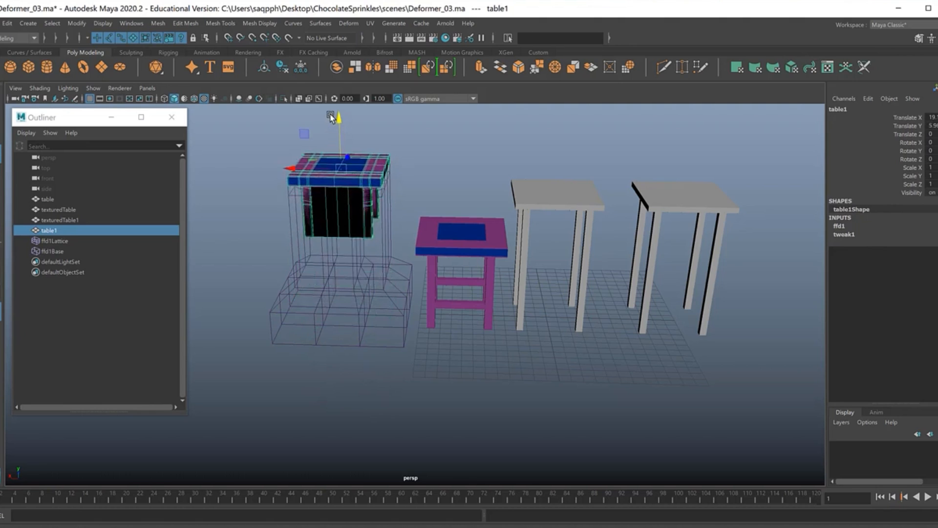
pyautogui.keyDown('shift'); pyautogui.click(370, 163); pyautogui.keyUp('shift')
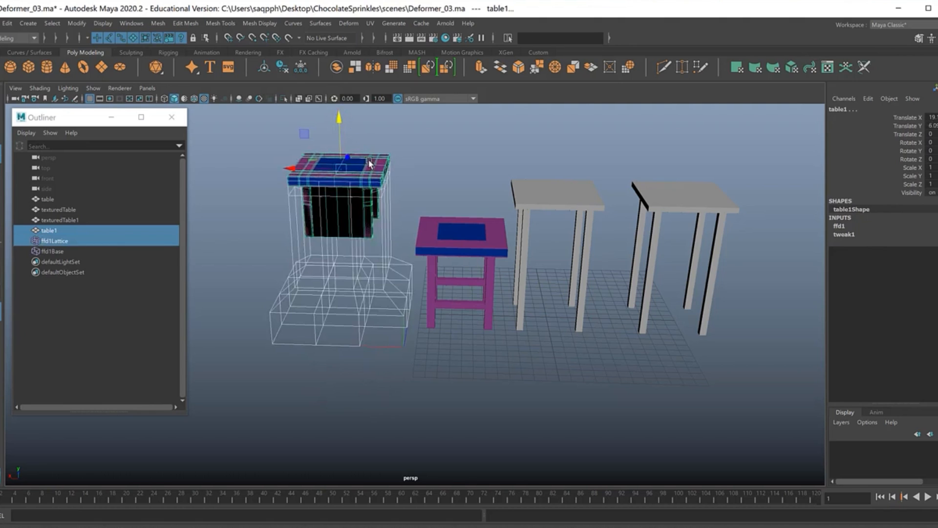
pyautogui.press('z')
pyautogui.press('z')
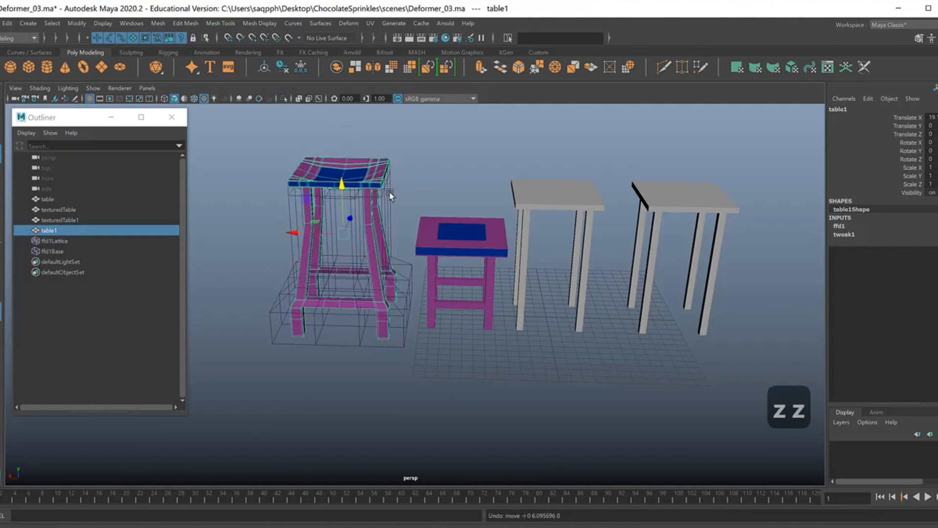
pyautogui.moveTo(335, 240)
pyautogui.mouseDown()
pyautogui.moveTo(335, 189)
pyautogui.moveTo(338, 238)
pyautogui.mouseUp()
pyautogui.press('z')
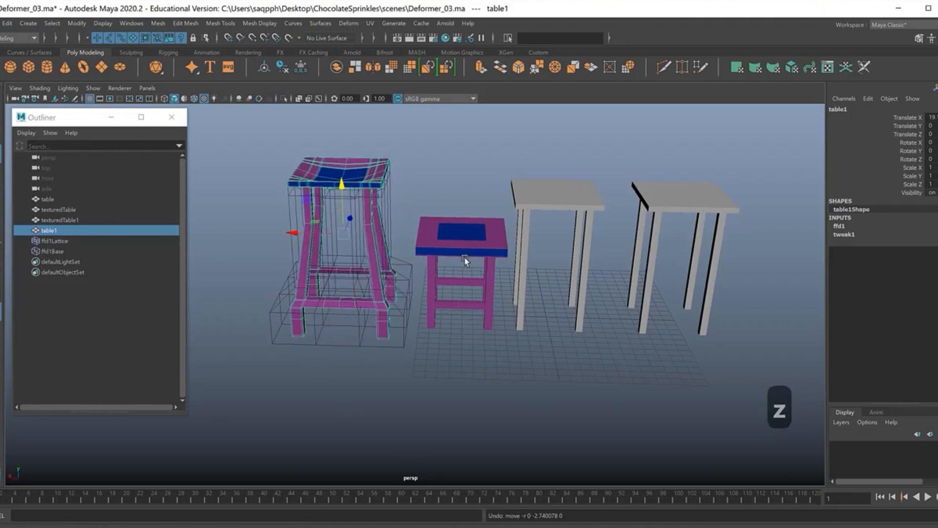
# Add a nonlinear Squash deformer to the original texturedTable object.
pyautogui.click(550, 199)
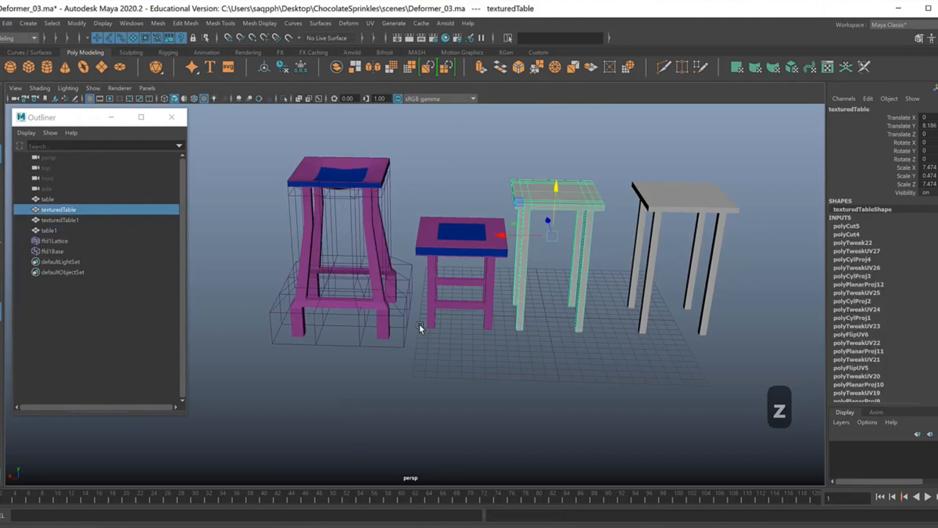
pyautogui.click(351, 22)
pyautogui.moveTo(383, 192)
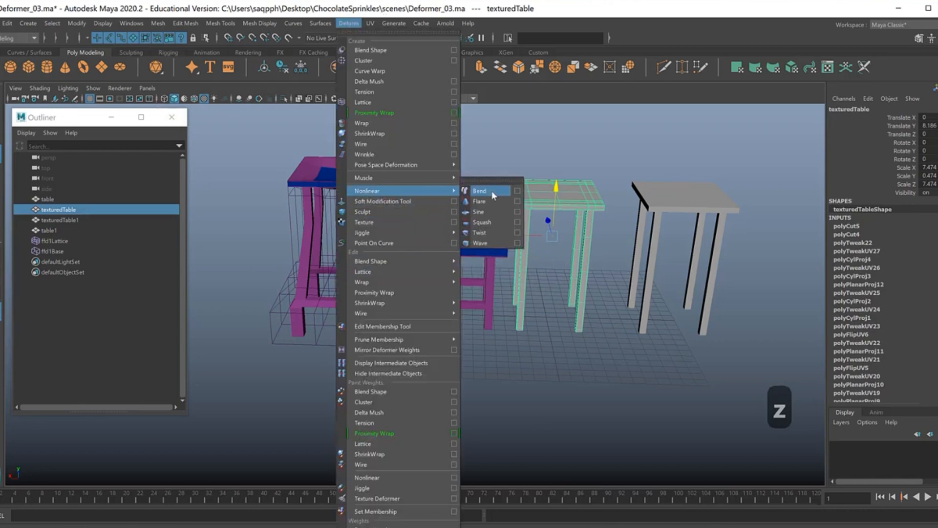
pyautogui.click(487, 223)
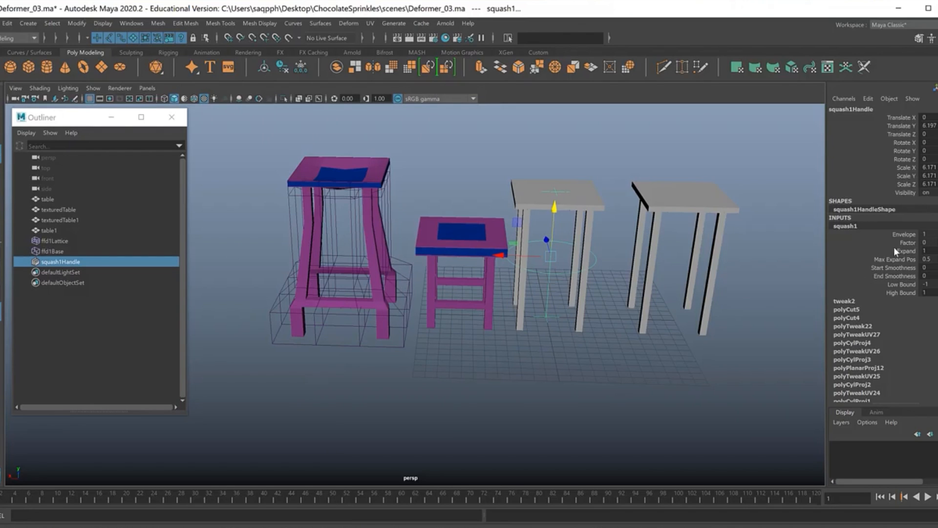
# Add a nonlinear Twist deformer to the same texturedTable object.
pyautogui.click(599, 194)
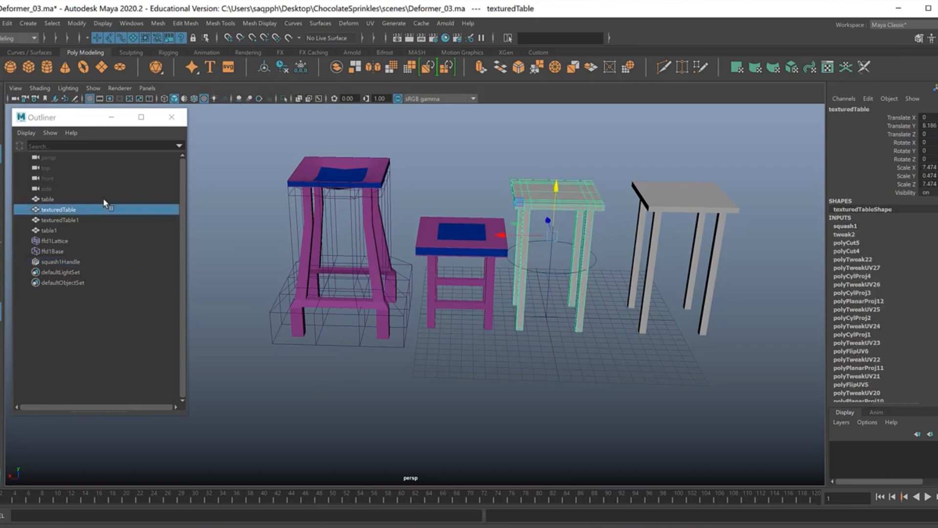
pyautogui.click(348, 23)
pyautogui.moveTo(428, 192)
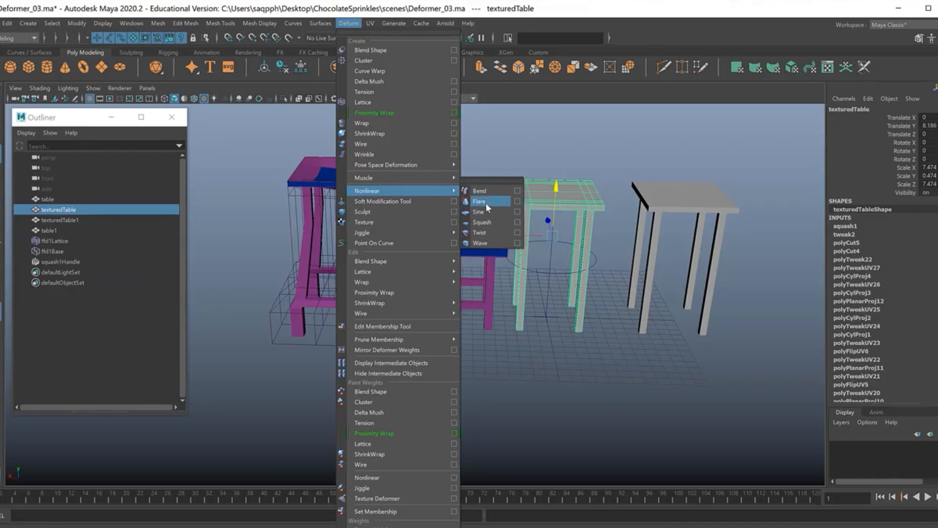
pyautogui.click(487, 232)
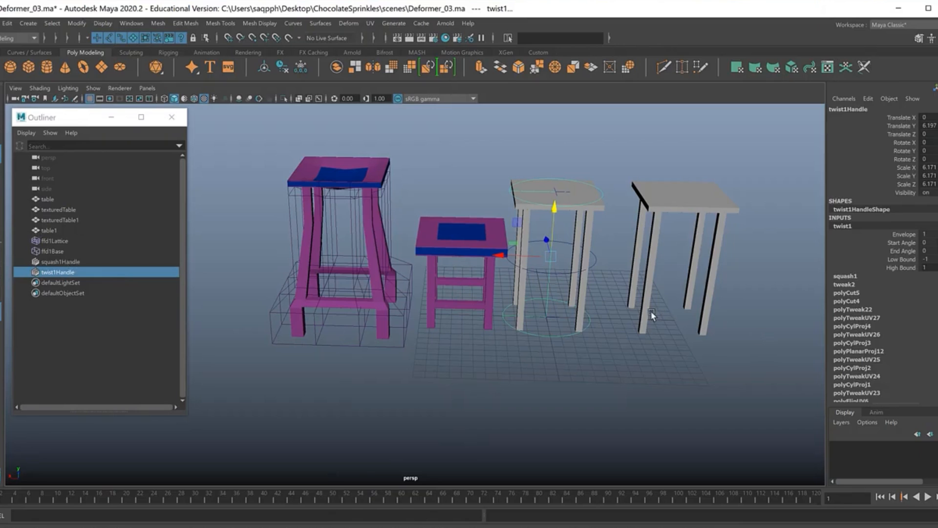
# Reselect the texturedTable object and look through its list of input nodes.
pyautogui.click(575, 230)
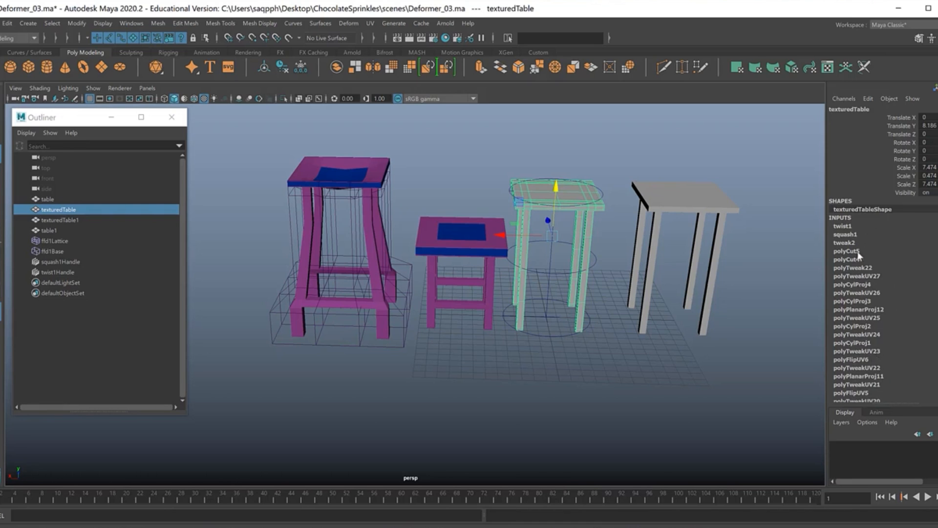
pyautogui.scroll(-12, 883, 256)
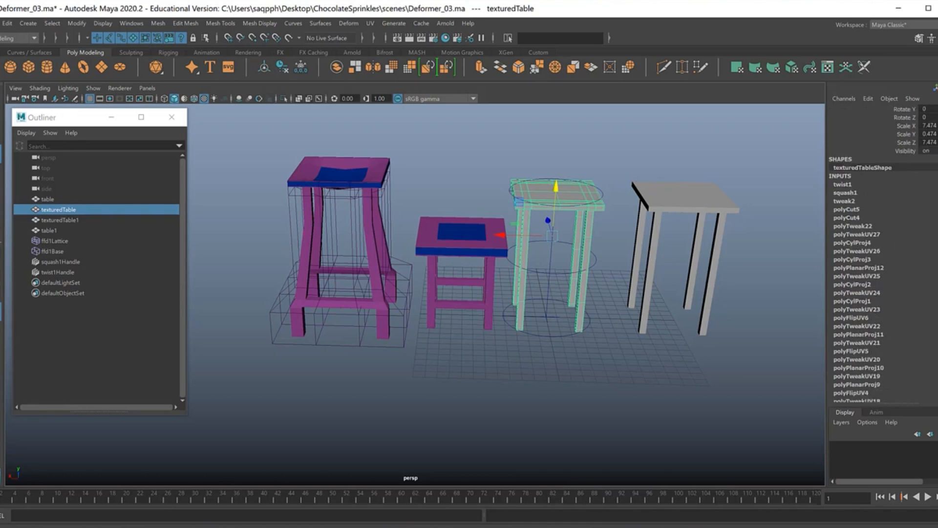
# Delete the construction history of the texturedTable object, including its Squash and Twist deformers.
pyautogui.scroll(12, 884, 256)
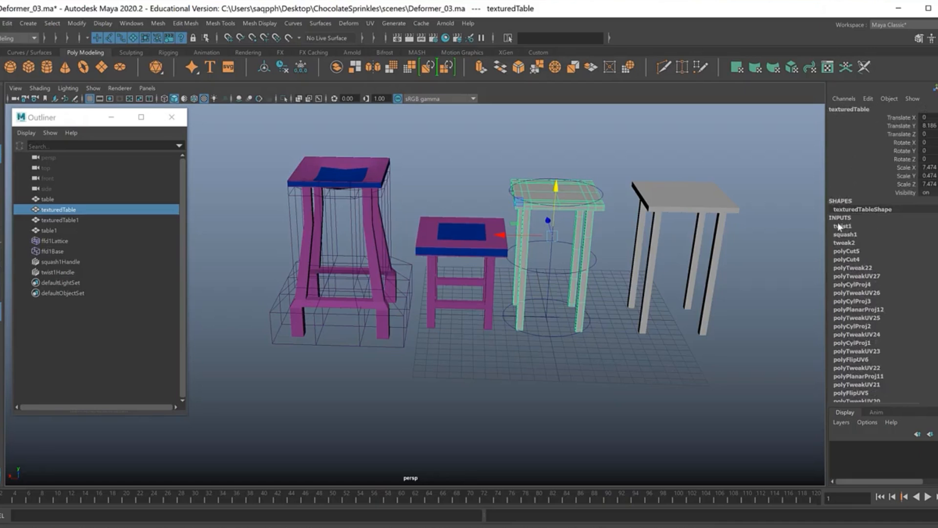
pyautogui.click(579, 204)
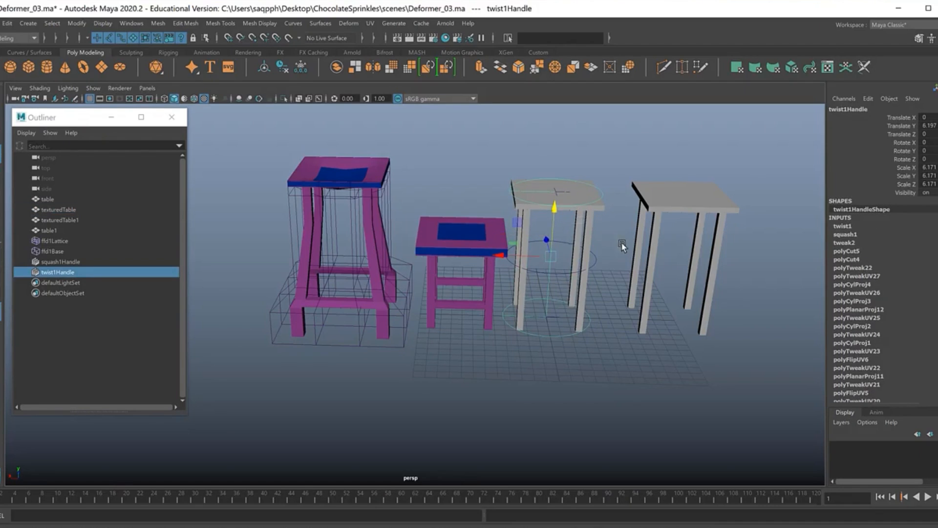
pyautogui.hotkey('ctrl', 'z')
pyautogui.click(7, 23)
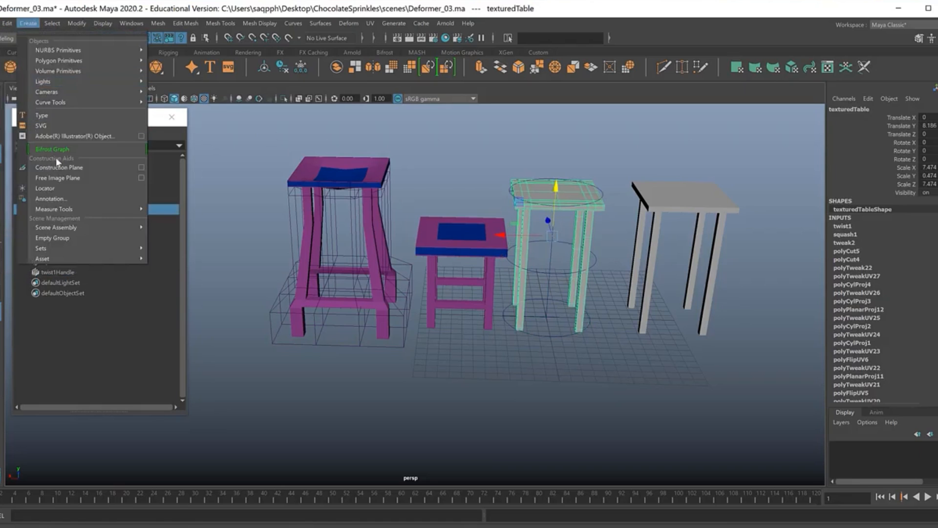
pyautogui.moveTo(39, 147)
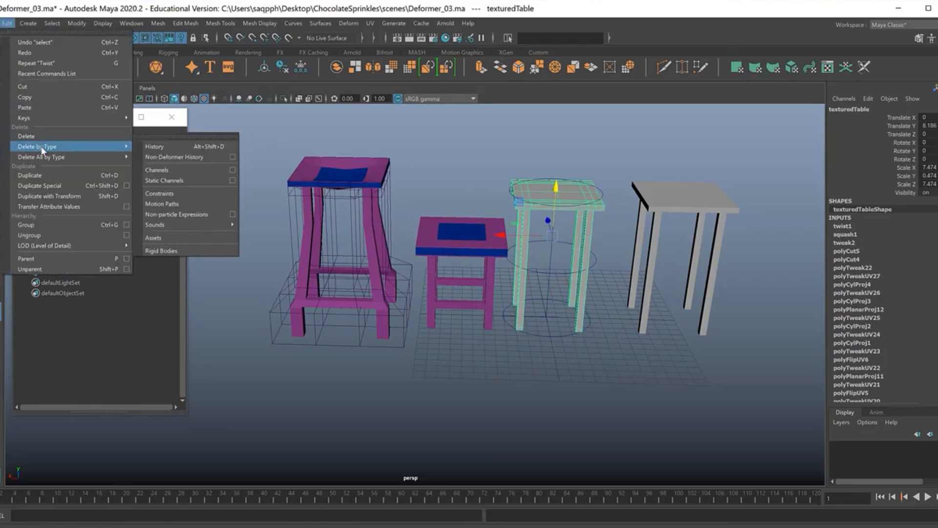
pyautogui.click(184, 147)
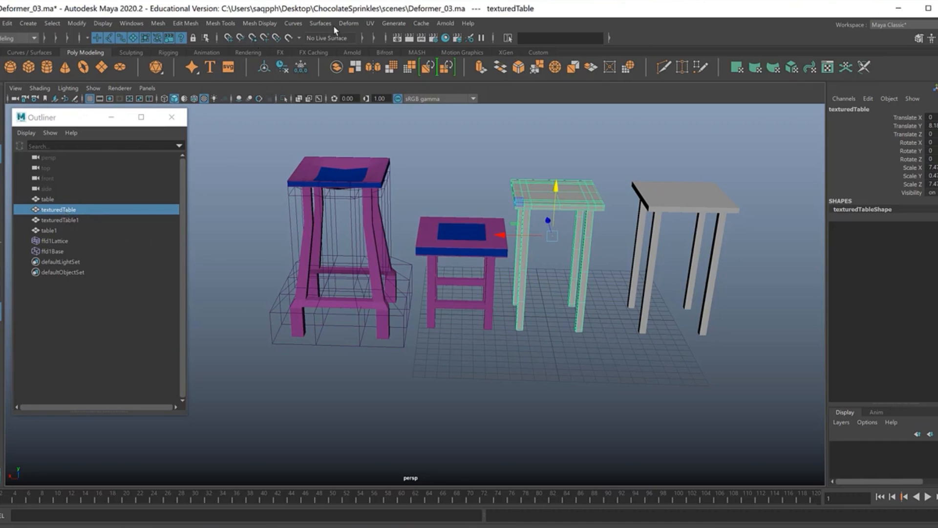
# Add new nonlinear Squash and Twist deformers to the history-free texturedTable object.
pyautogui.click(348, 23)
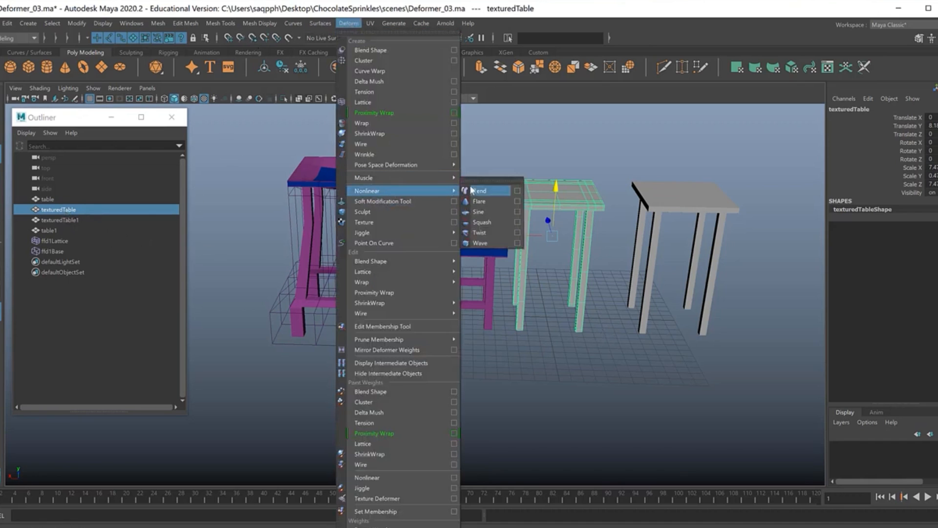
pyautogui.click(488, 180)
pyautogui.moveTo(484, 165); pyautogui.dragTo(394, 130)
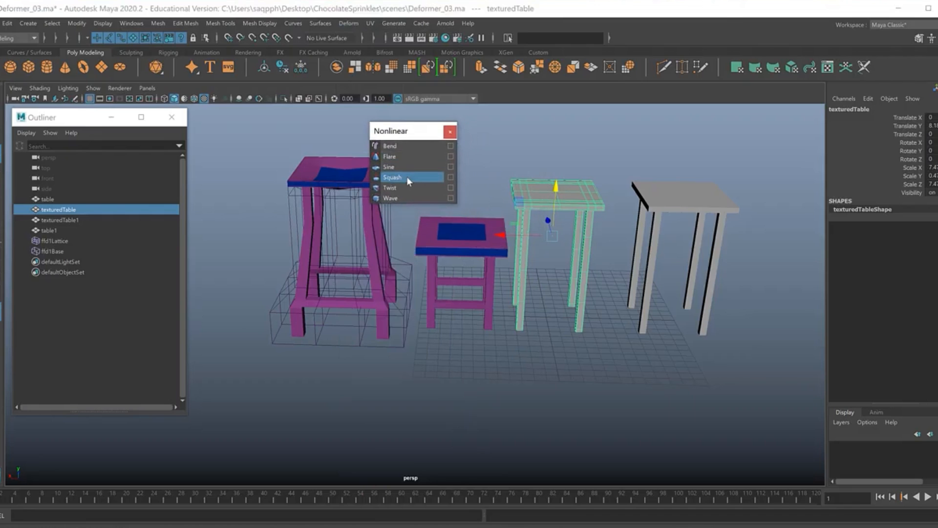
pyautogui.click(411, 177)
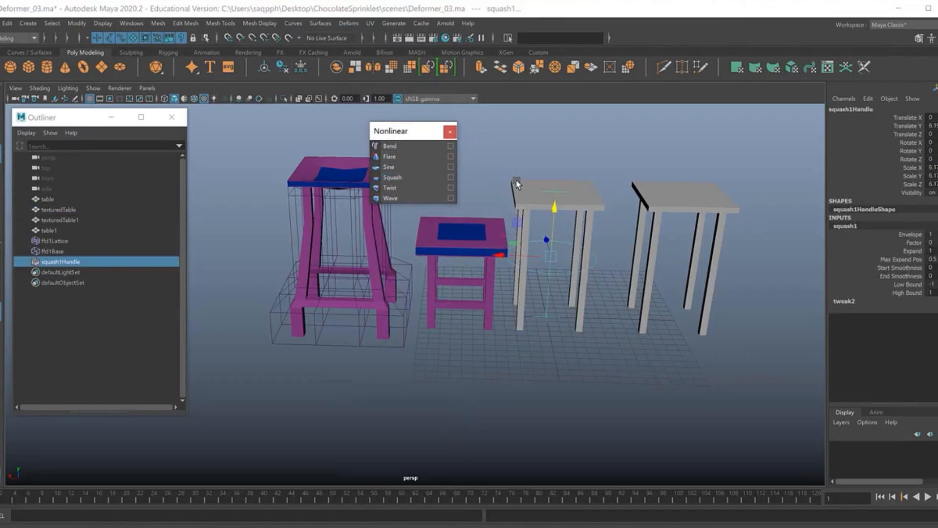
pyautogui.click(401, 187)
pyautogui.click(449, 131)
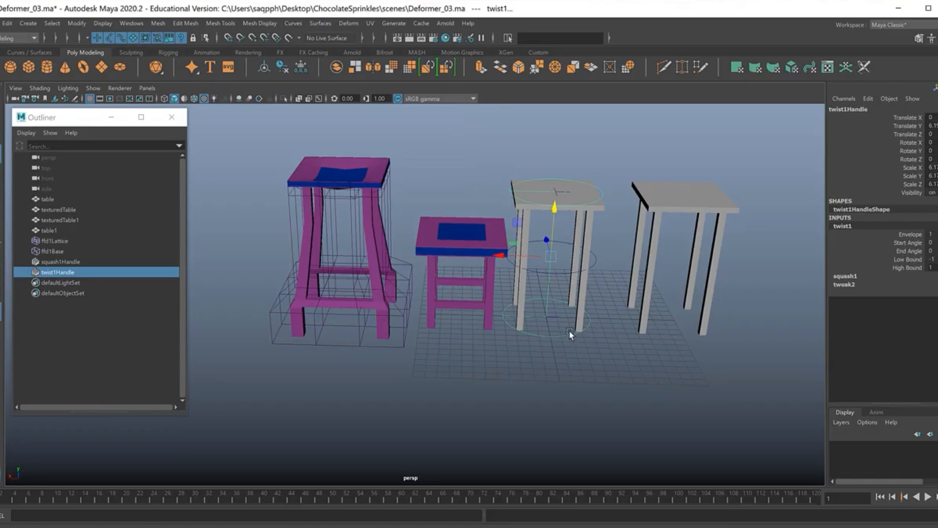
# Set the Twist deformer's start angle to about 71 and end angle to about -57, and turn on wireframe on shaded.
pyautogui.click(908, 243)
pyautogui.moveTo(740, 263); pyautogui.dragTo(756, 260, button='middle')
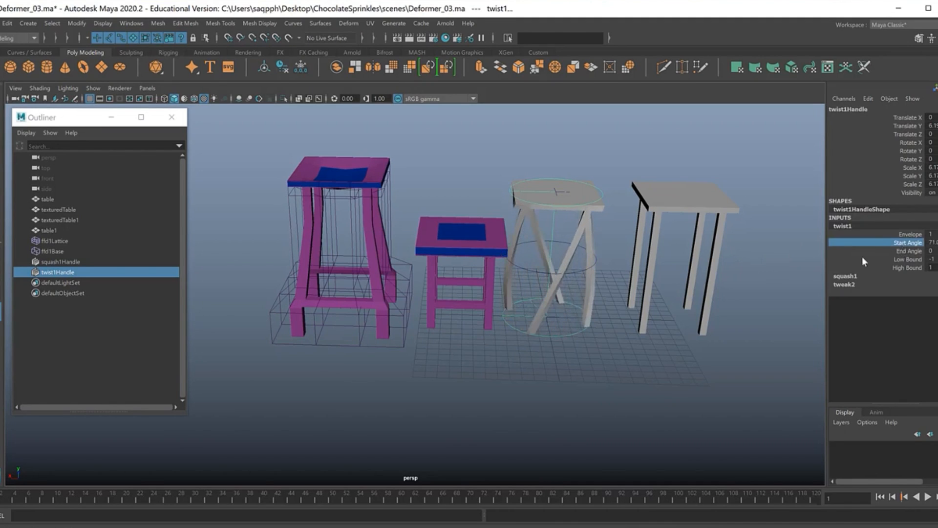
pyautogui.click(903, 251)
pyautogui.moveTo(716, 258); pyautogui.dragTo(693, 260, button='middle')
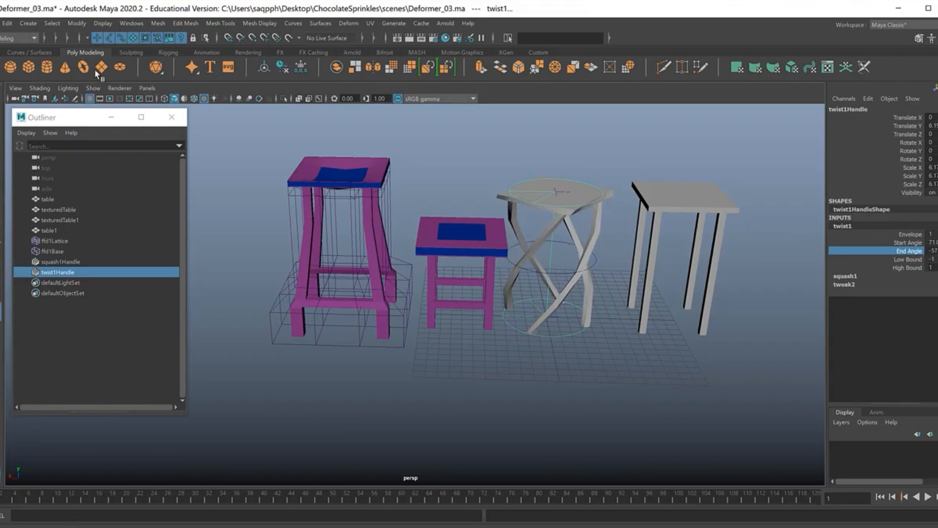
pyautogui.click(45, 89)
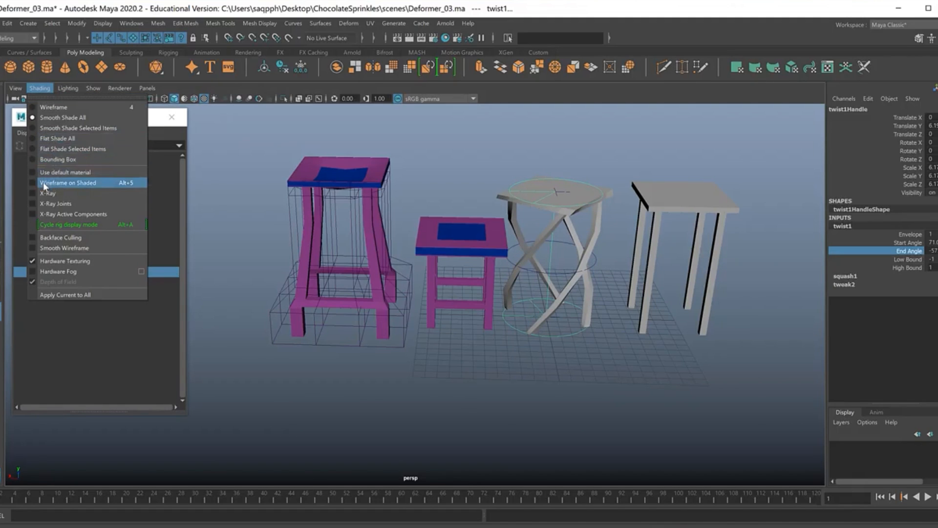
pyautogui.click(68, 186)
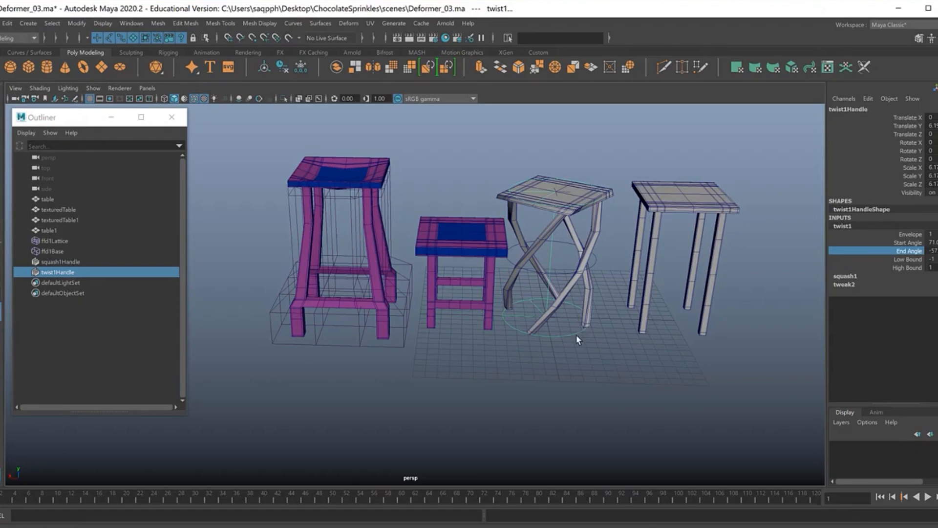
# Set the factor of the Squash deformer on the twisted table to about 0.1.
pyautogui.click(597, 261)
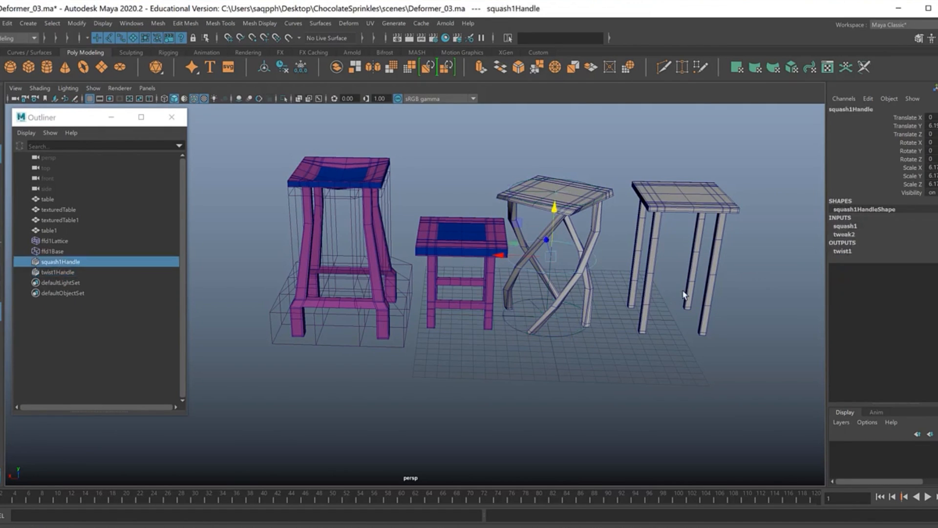
pyautogui.click(846, 226)
pyautogui.click(913, 242)
pyautogui.moveTo(672, 296)
pyautogui.mouseDown(button='middle')
pyautogui.moveTo(664, 296)
pyautogui.moveTo(672, 296)
pyautogui.mouseUp(button='middle')
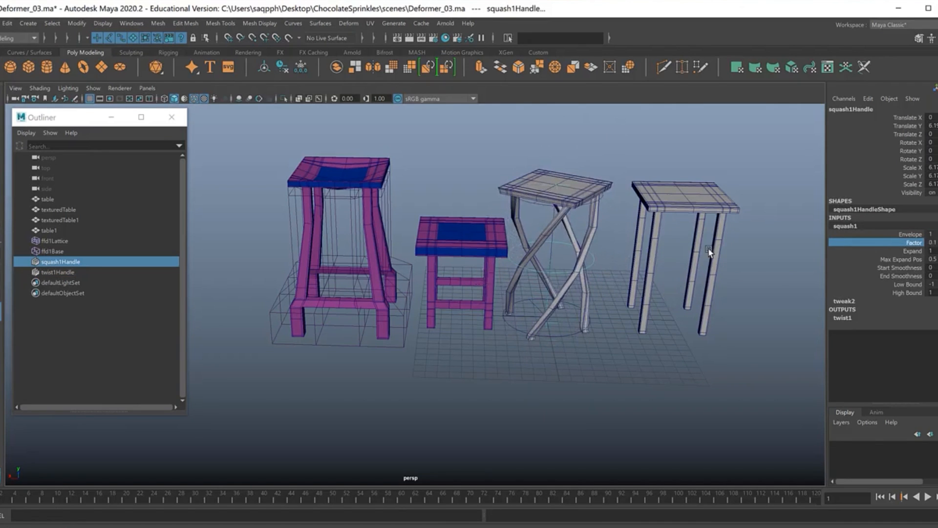
# Add a nonlinear Bend deformer to texturedTable1 and set its curvature to about 17.
pyautogui.click(698, 221)
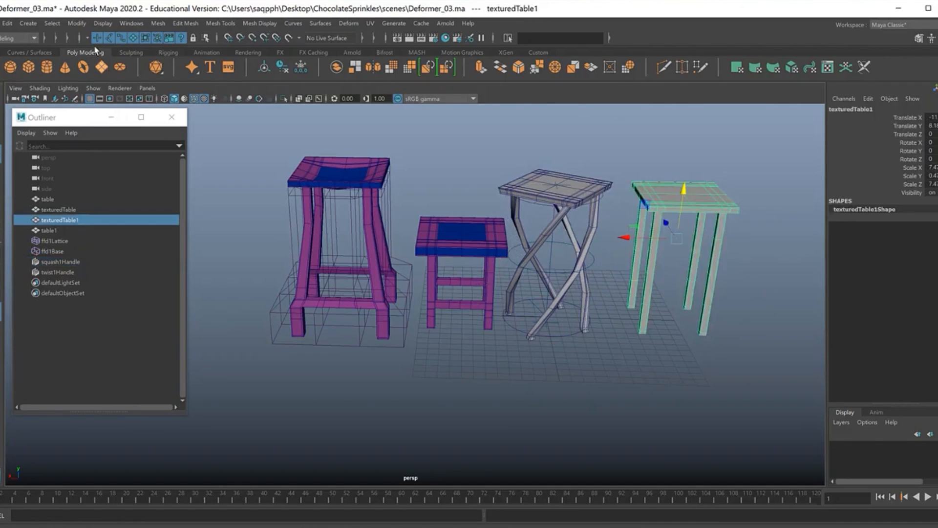
pyautogui.click(344, 23)
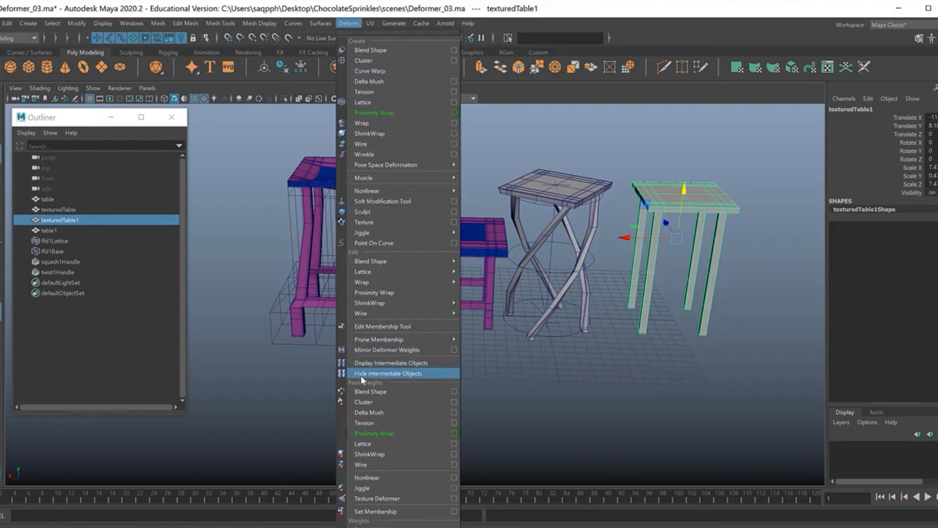
pyautogui.click(482, 192)
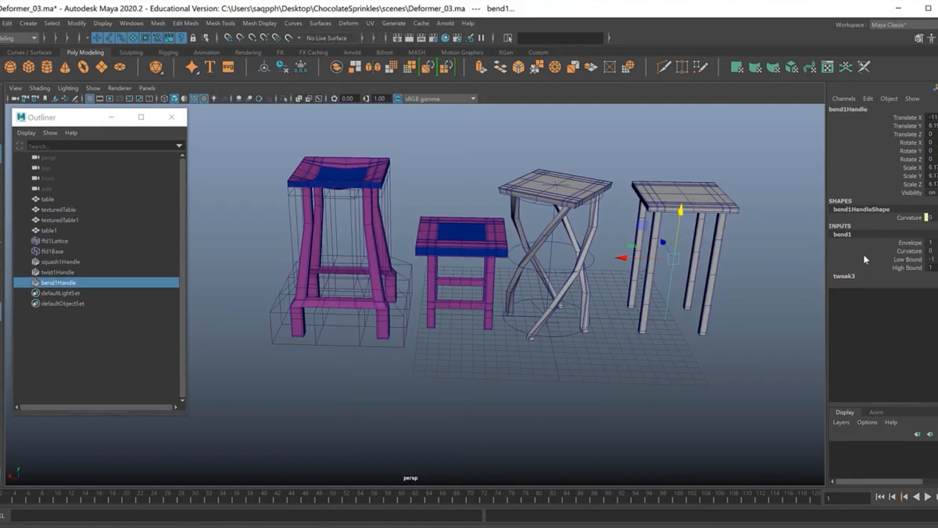
pyautogui.click(909, 250)
pyautogui.moveTo(624, 281); pyautogui.dragTo(626, 283, button='middle')
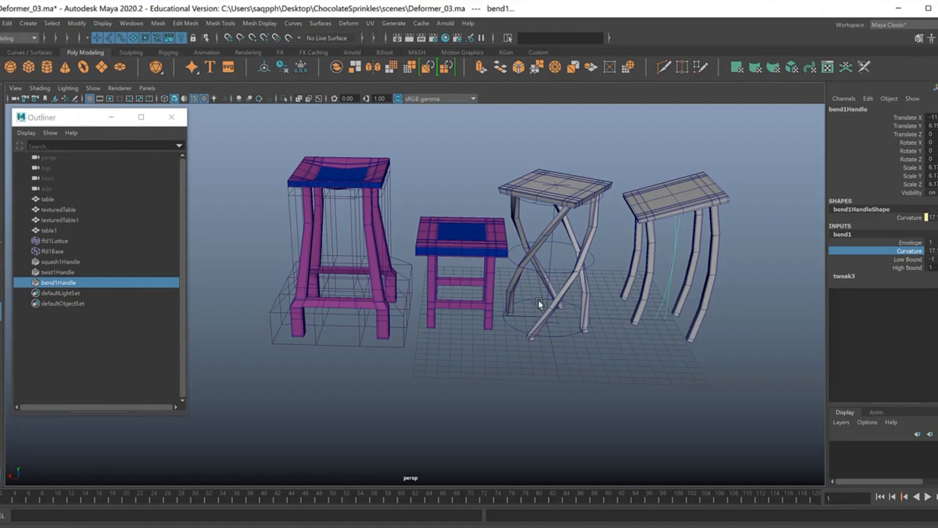
# Set the Bend deformer's low bound to 0 and raise its curvature to about 51.
pyautogui.click(908, 259)
pyautogui.moveTo(700, 258)
pyautogui.mouseDown(button='middle')
pyautogui.moveTo(684, 258)
pyautogui.moveTo(704, 256)
pyautogui.mouseUp(button='middle')
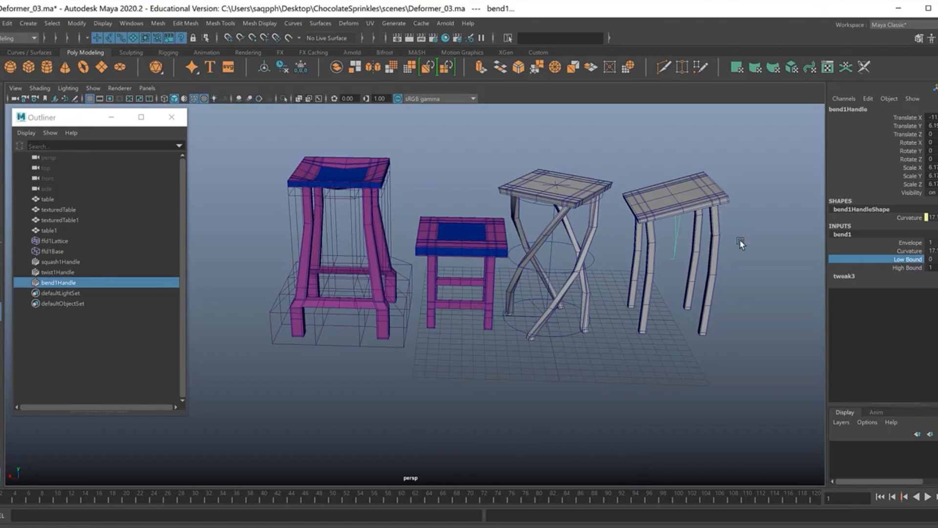
pyautogui.keyDown('alt'); pyautogui.moveTo(667, 288); pyautogui.dragTo(543, 324); pyautogui.keyUp('alt')
pyautogui.click(908, 250)
pyautogui.moveTo(638, 268)
pyautogui.mouseDown(button='middle')
pyautogui.moveTo(650, 271)
pyautogui.moveTo(621, 272)
pyautogui.moveTo(649, 274)
pyautogui.mouseUp(button='middle')
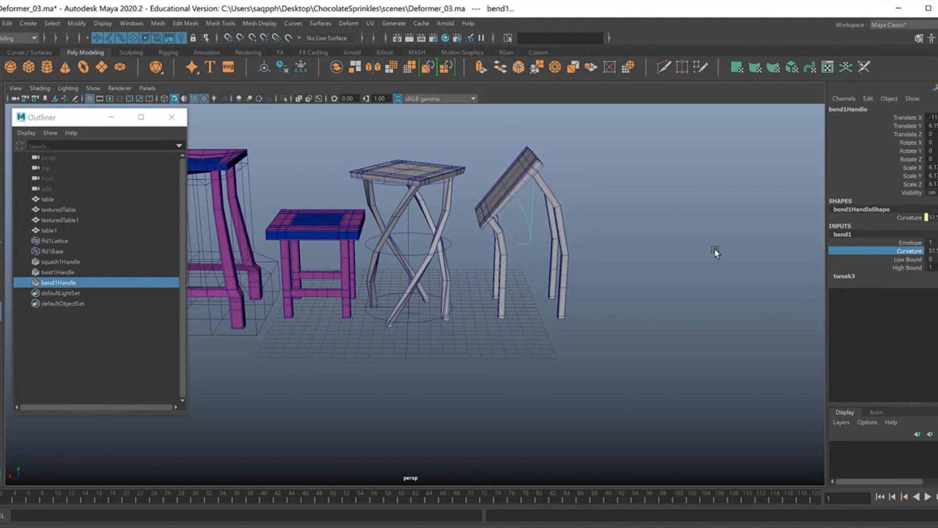
# Readjust the Bend deformer's low bound, ending at 0, and close the Outliner.
pyautogui.click(901, 258)
pyautogui.moveTo(729, 257)
pyautogui.mouseDown(button='middle')
pyautogui.moveTo(718, 262)
pyautogui.moveTo(733, 258)
pyautogui.mouseUp(button='middle')
pyautogui.keyDown('alt'); pyautogui.moveTo(733, 257); pyautogui.dragTo(549, 306); pyautogui.keyUp('alt')
pyautogui.keyDown('alt'); pyautogui.moveTo(549, 306); pyautogui.dragTo(514, 319, button='middle'); pyautogui.keyUp('alt')
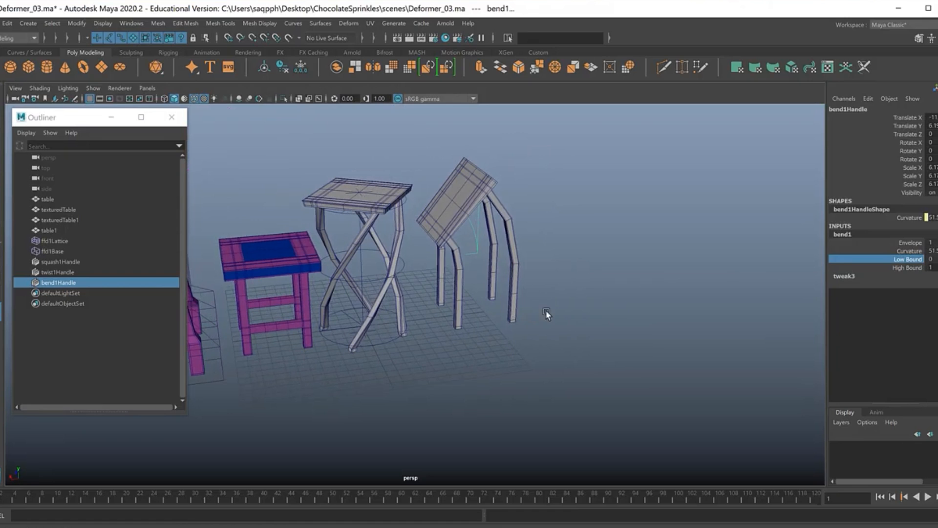
pyautogui.keyDown('alt'); pyautogui.moveTo(552, 299); pyautogui.dragTo(586, 329); pyautogui.keyUp('alt')
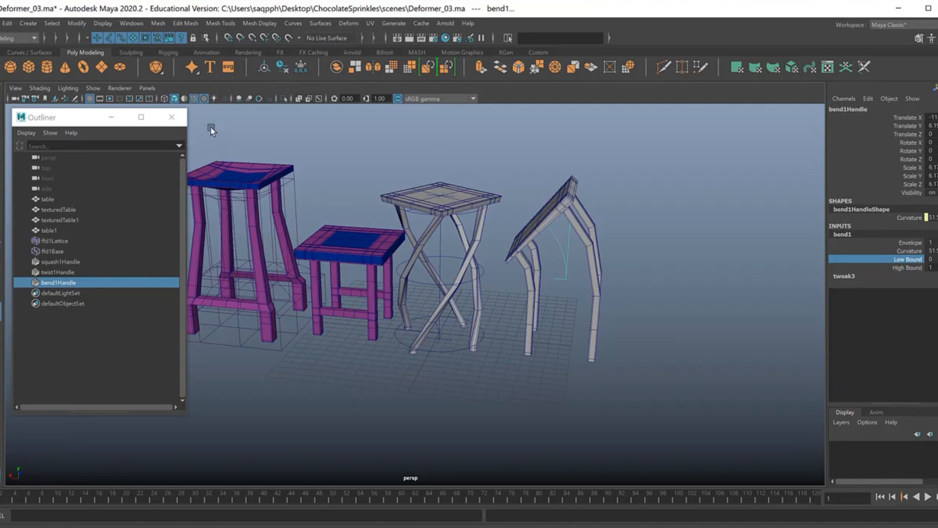
pyautogui.click(172, 117)
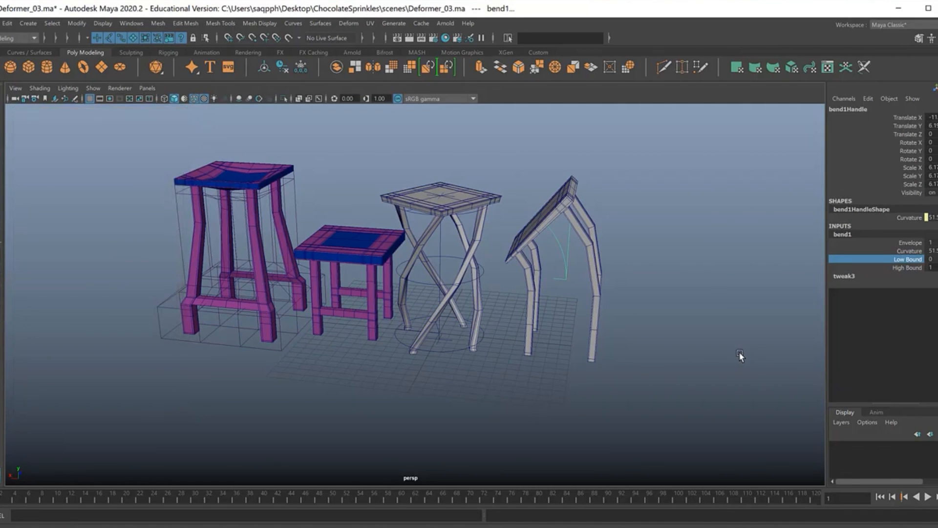